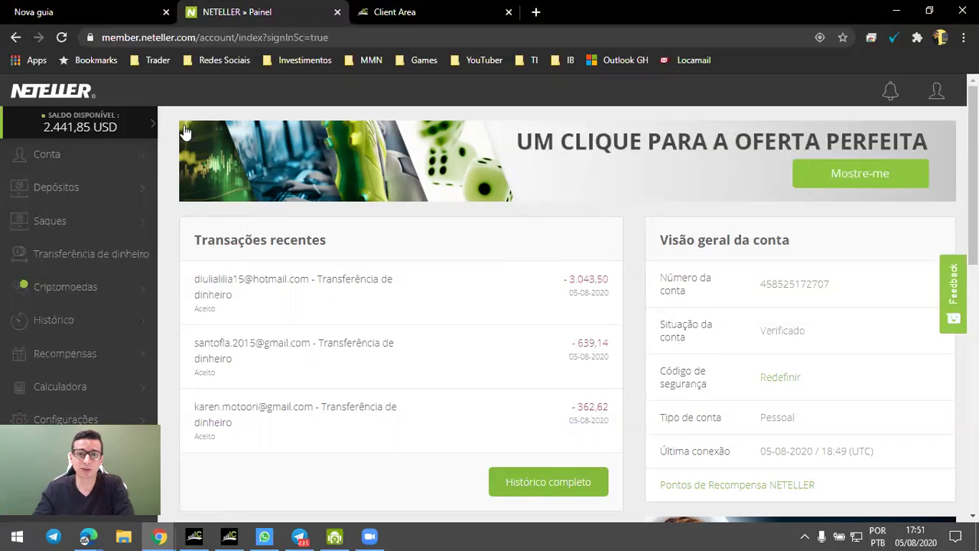
Bring up the blank new-tab page next to the Neteller dashboard.
click(75, 8)
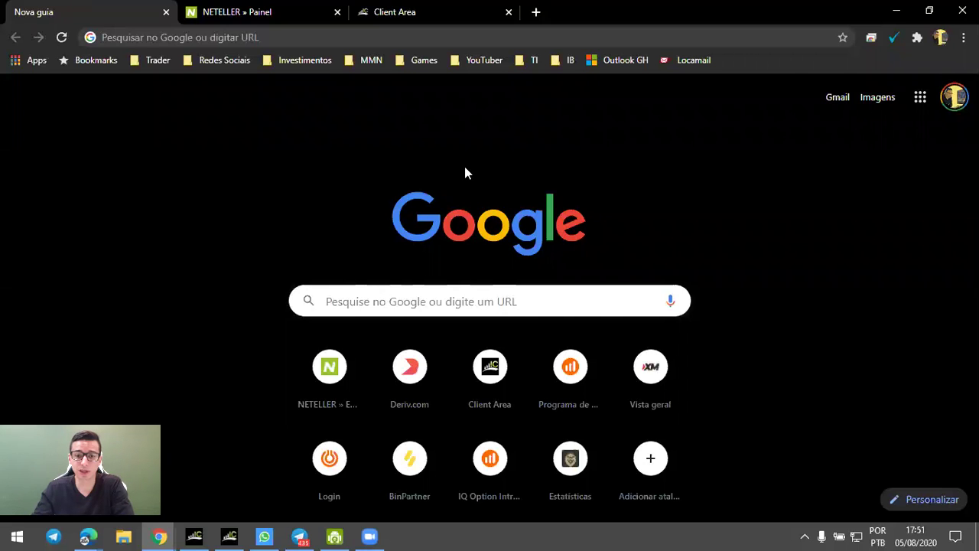
Close the blank tab and open the IC Markets Client Area accounts overview.
click(166, 12)
click(213, 9)
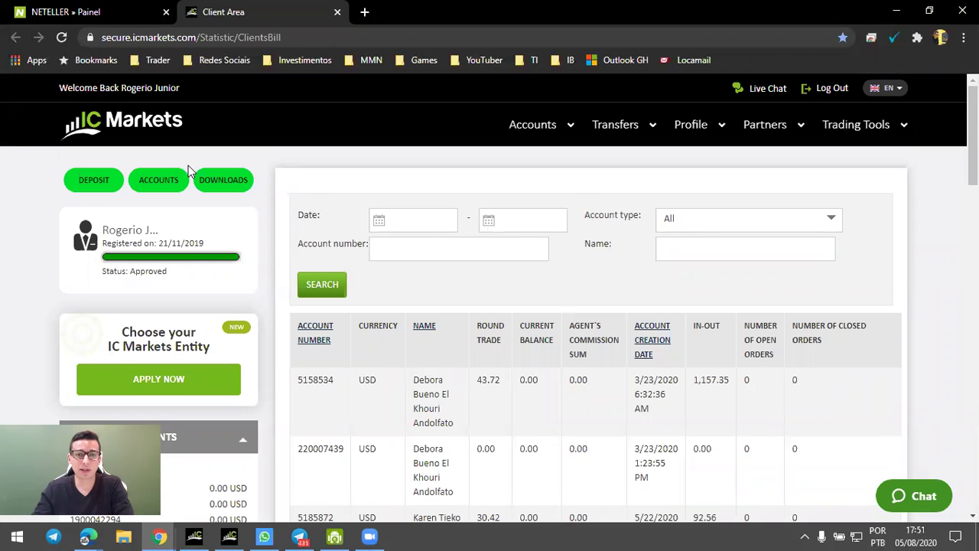
click(160, 180)
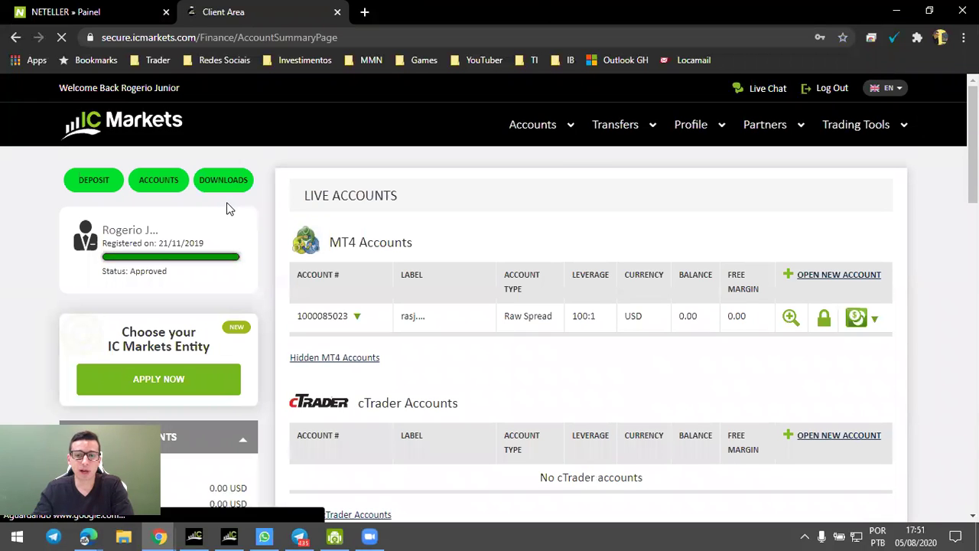
Review the Live and Demo account sections, highlighting the LIVE ACCOUNTS and MT4 Accounts headings.
scroll(375, 204, down, 1)
scroll(375, 204, down, 5)
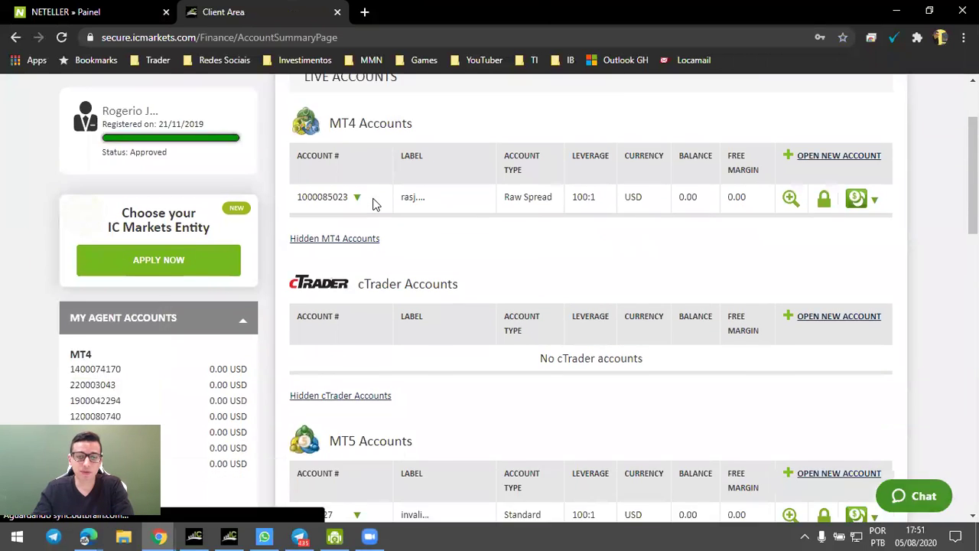
scroll(375, 204, down, 6)
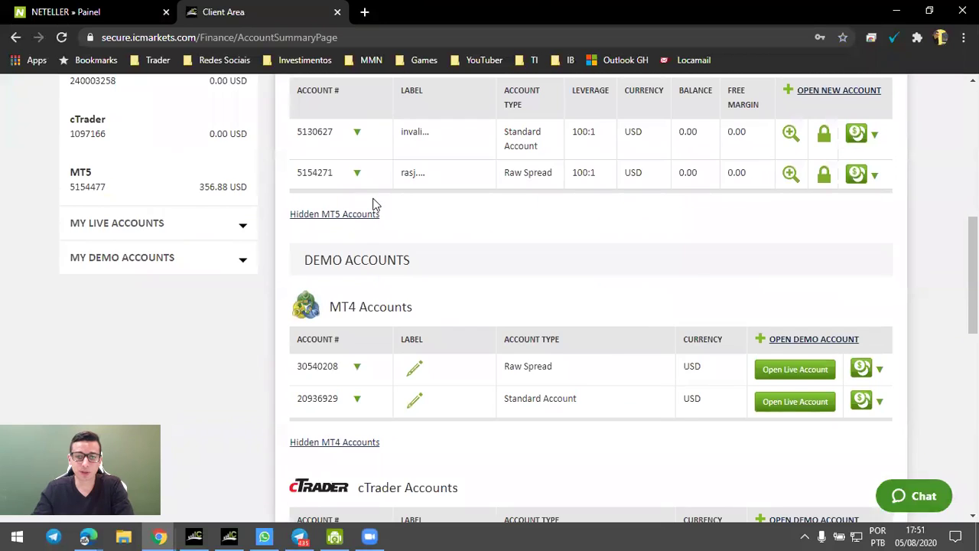
scroll(375, 206, down, 2)
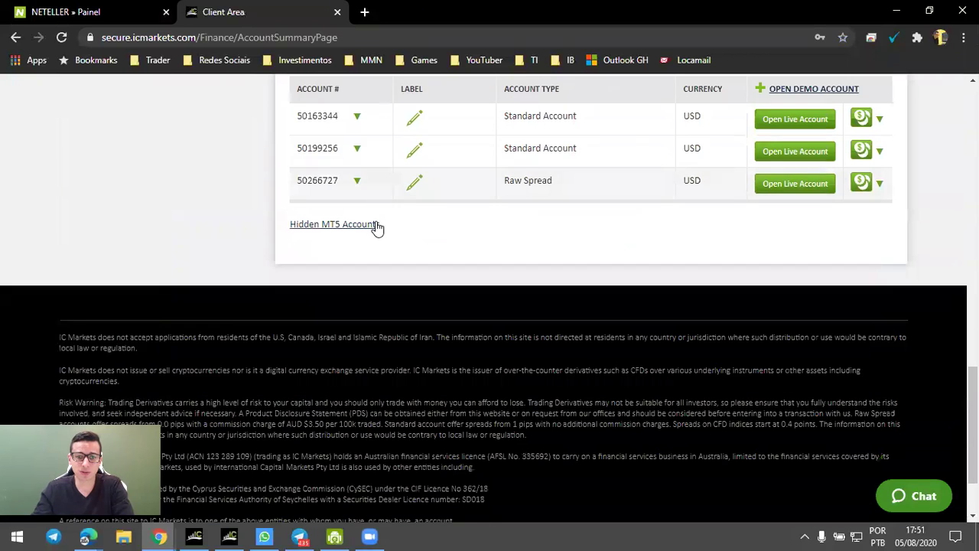
scroll(375, 226, up, 6)
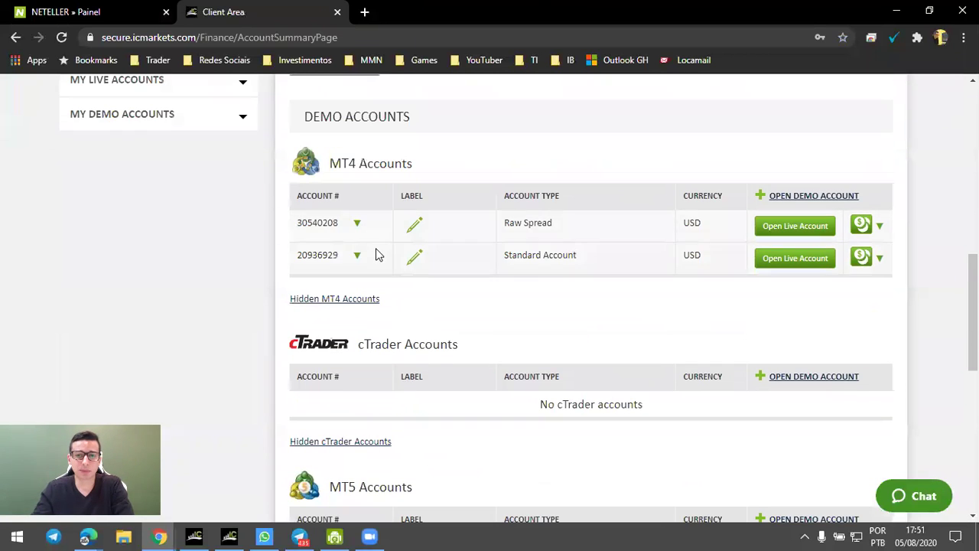
scroll(376, 246, up, 3)
scroll(382, 247, up, 4)
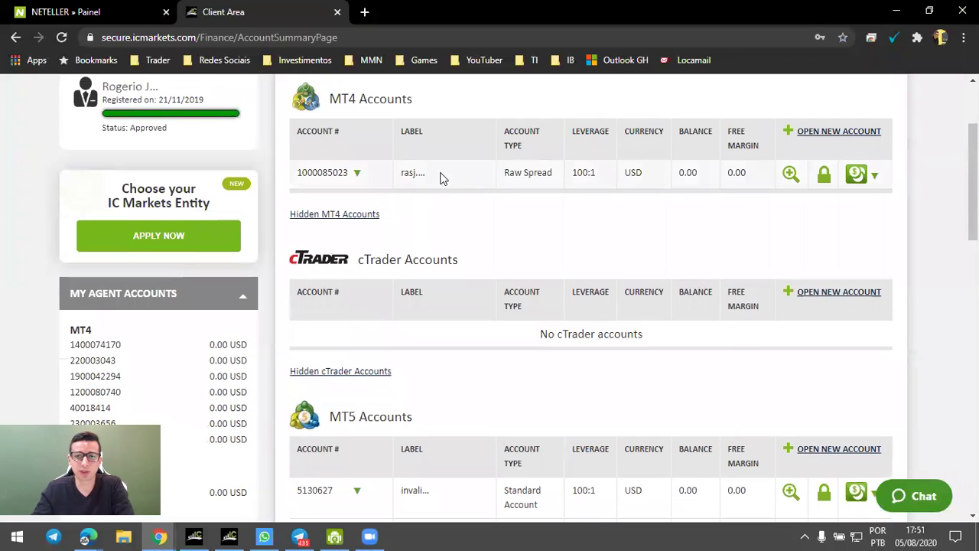
scroll(708, 198, up, 1)
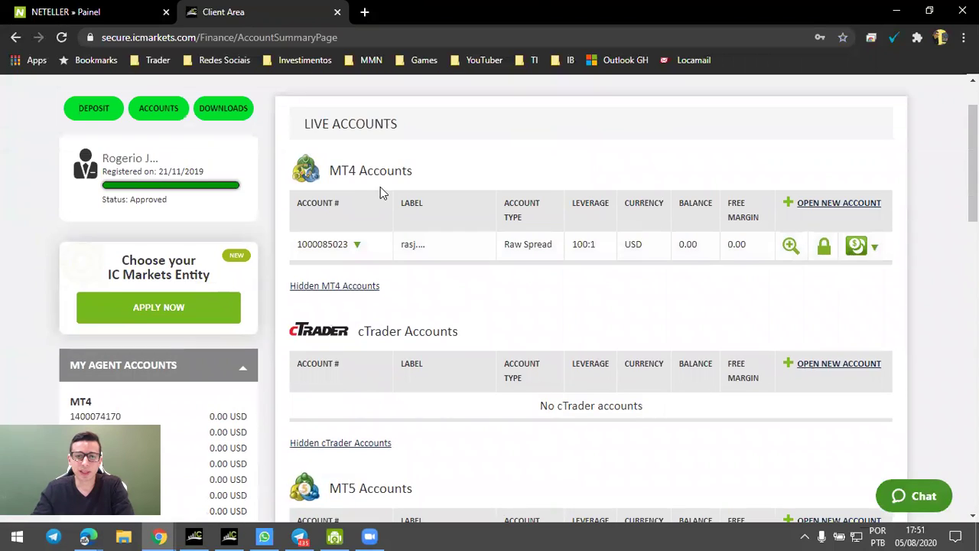
drag(303, 128, 411, 125)
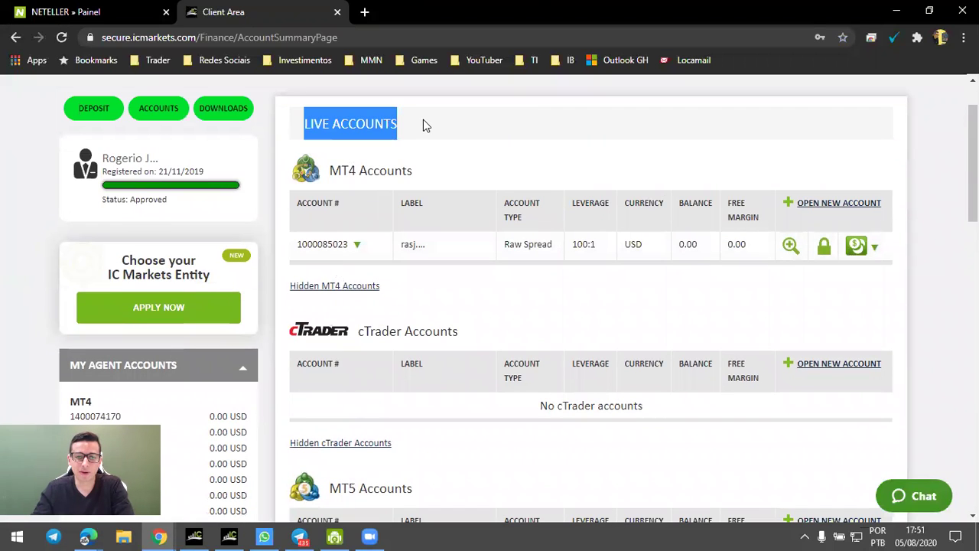
click(424, 125)
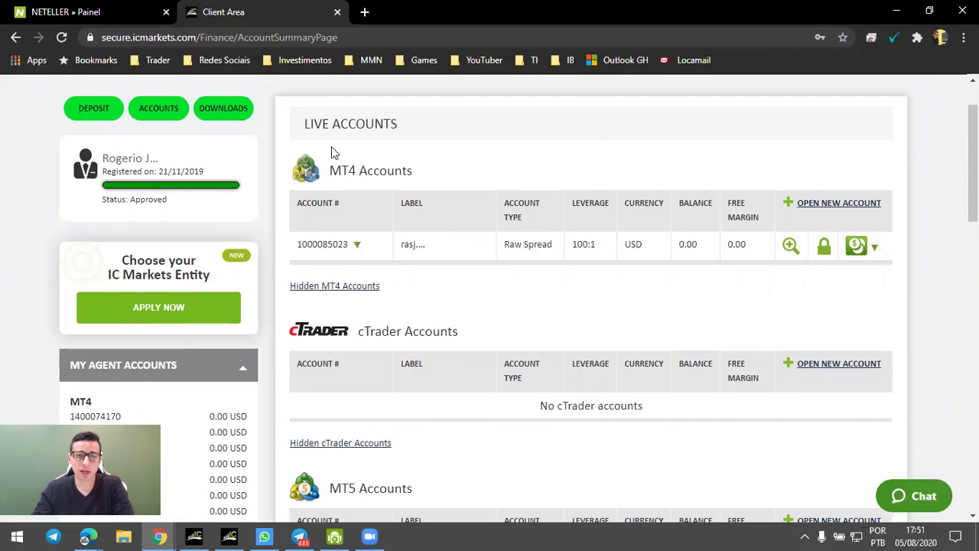
drag(330, 175, 413, 174)
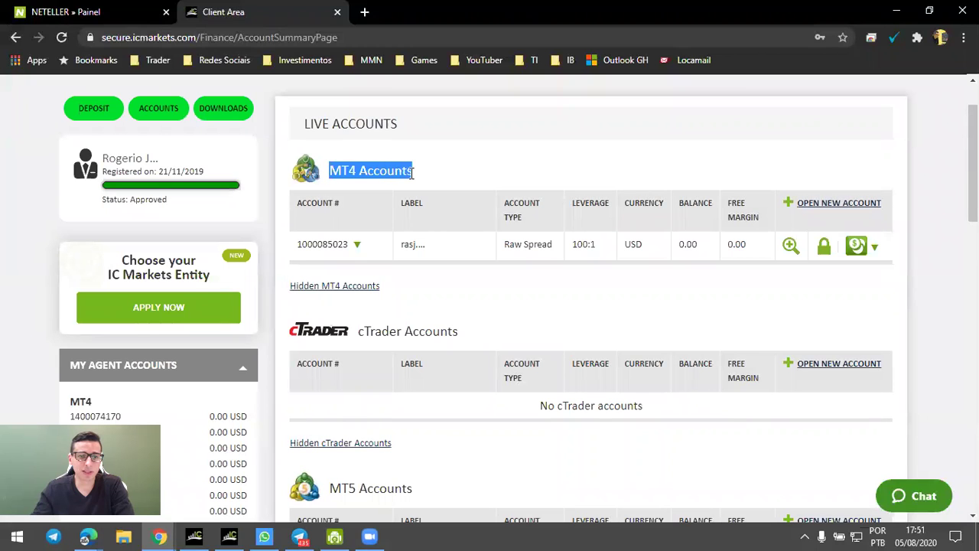
click(419, 177)
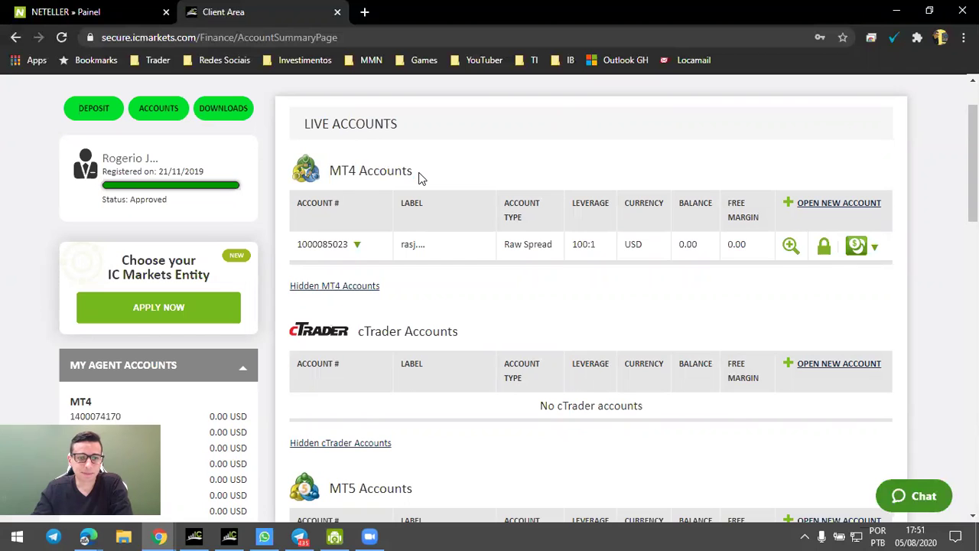
Start a Neteller deposit for the live MT4 account.
click(857, 245)
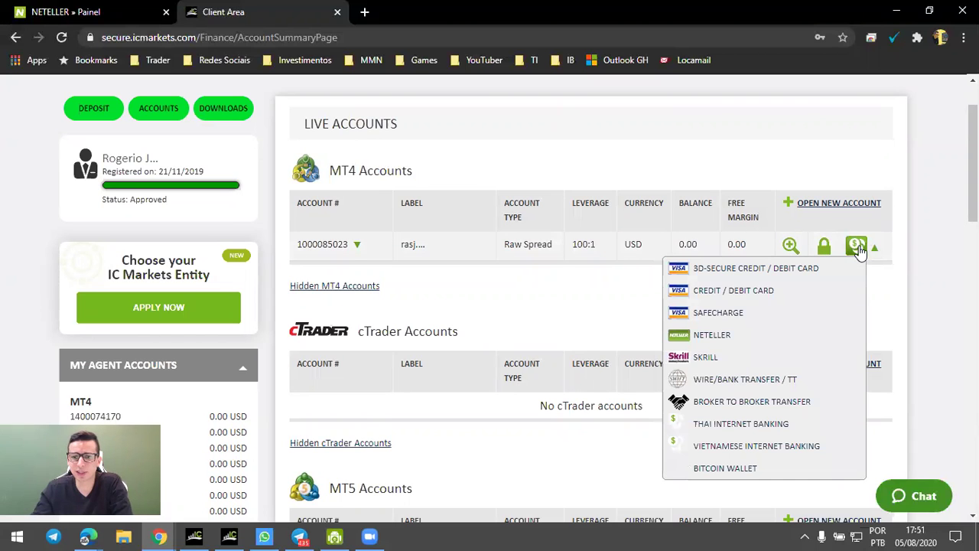
click(712, 335)
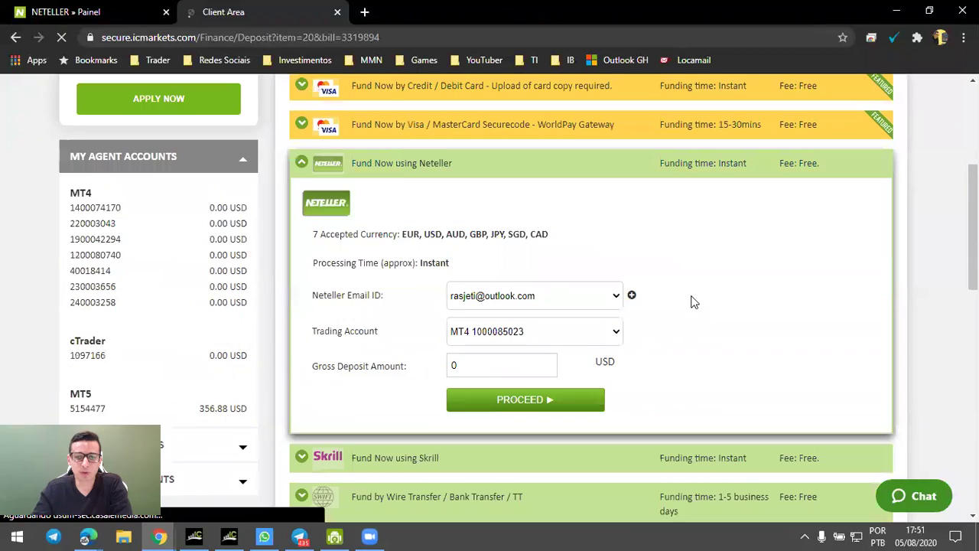
scroll(618, 244, down, 1)
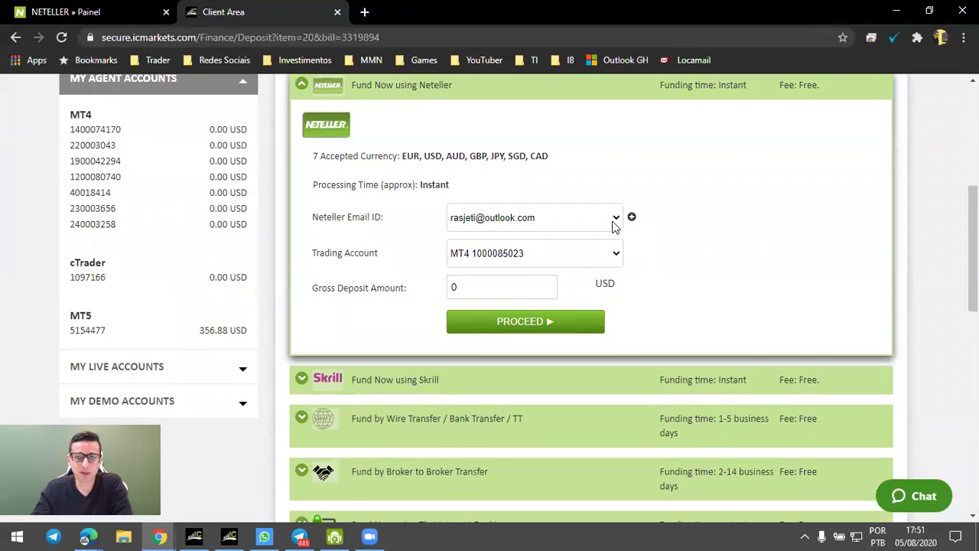
Switch the Neteller Email ID field to manual entry, leaving it empty.
click(613, 220)
click(615, 221)
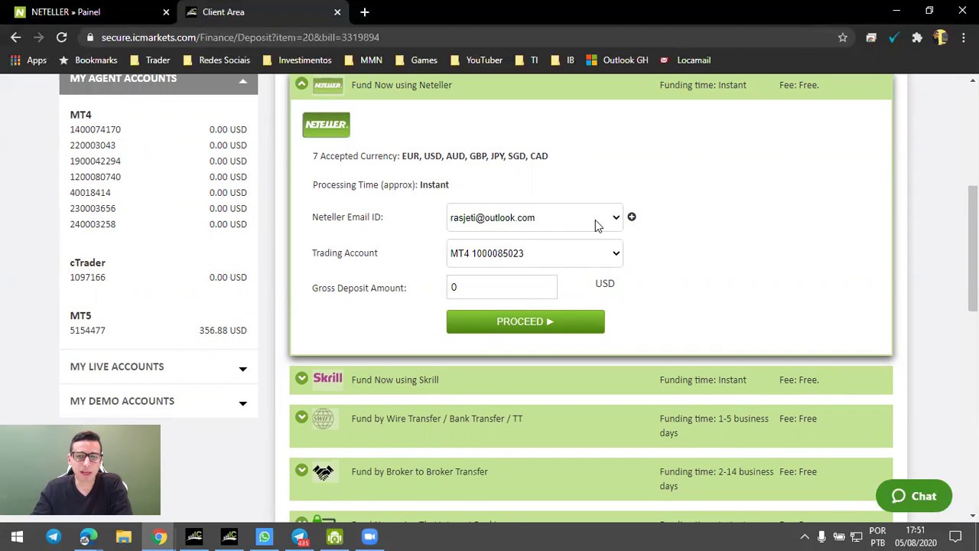
click(632, 217)
click(502, 213)
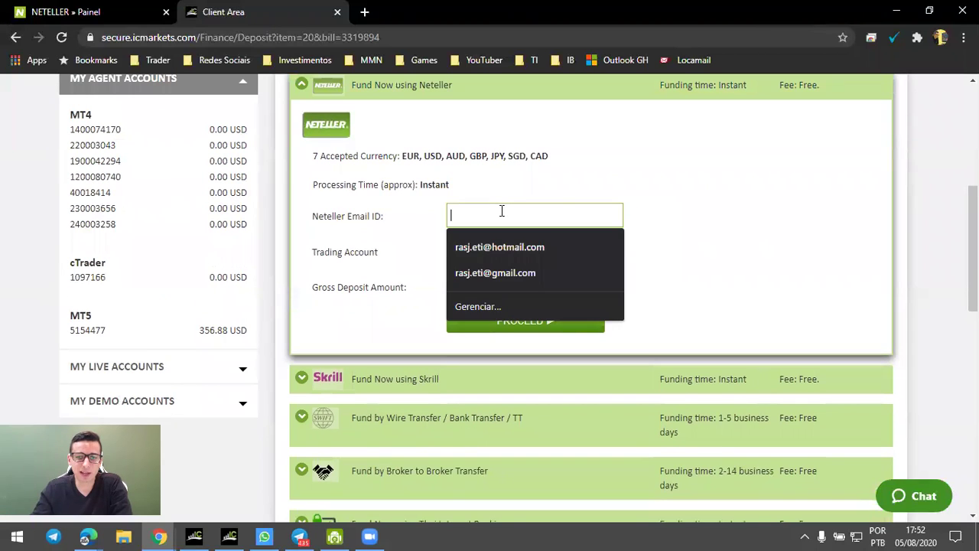
click(686, 221)
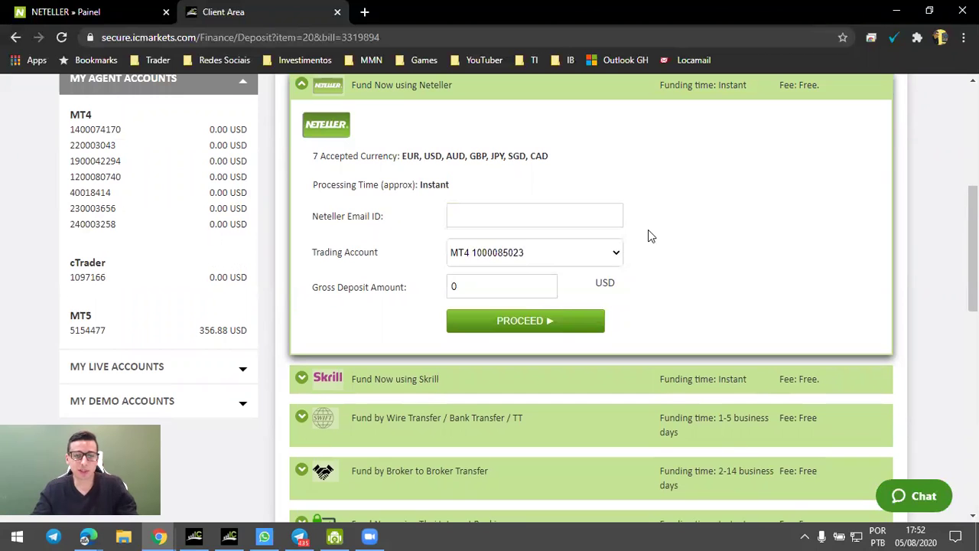
click(566, 211)
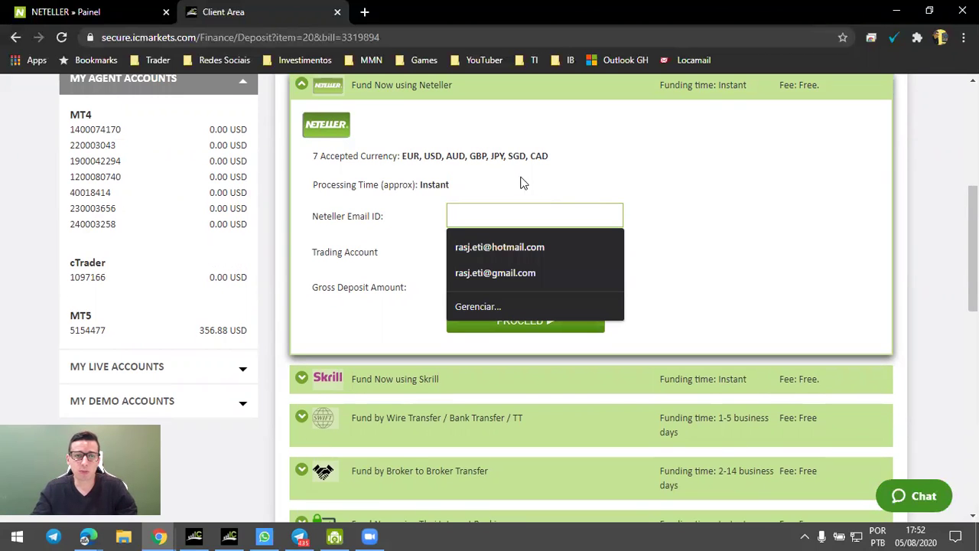
click(69, 12)
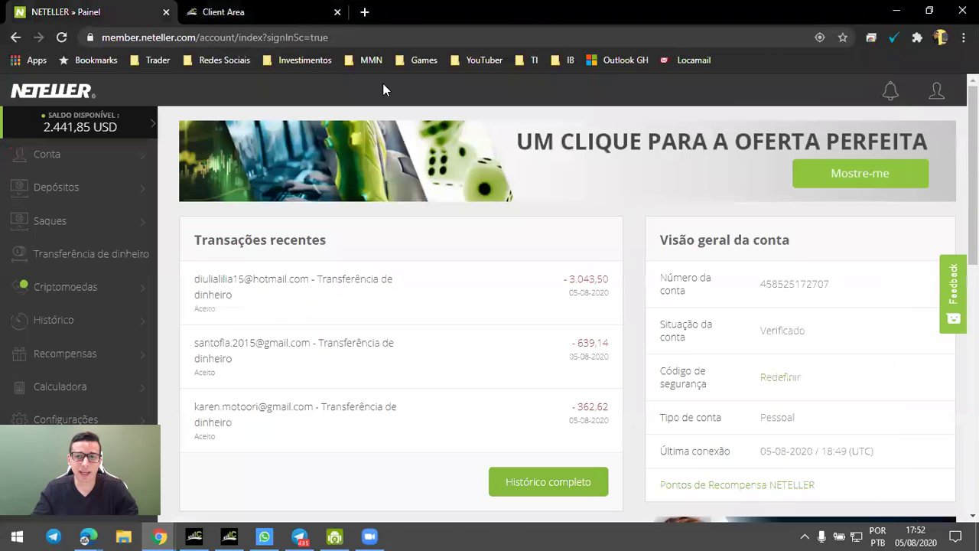
Look up the Neteller account's registered e-mail and focus the deposit form's e-mail field.
click(933, 98)
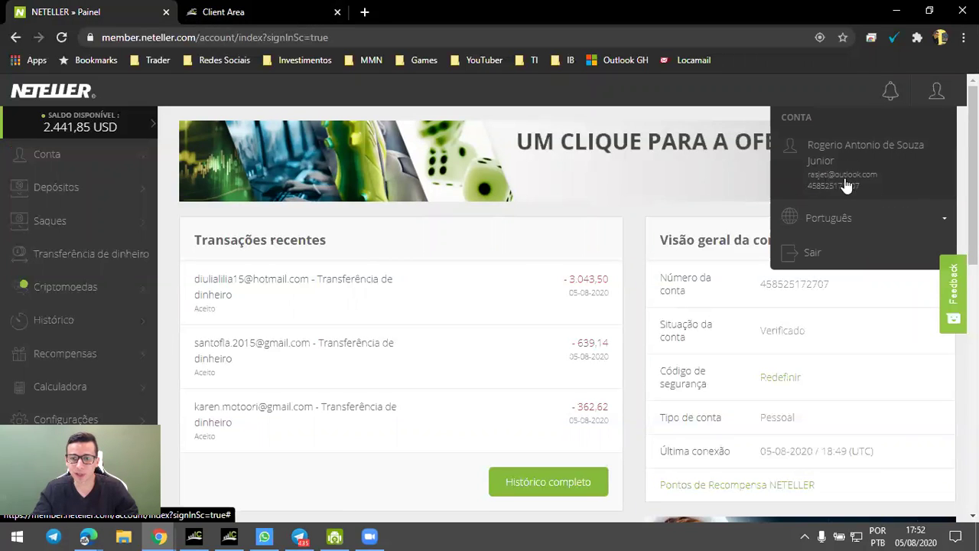
click(259, 21)
click(470, 215)
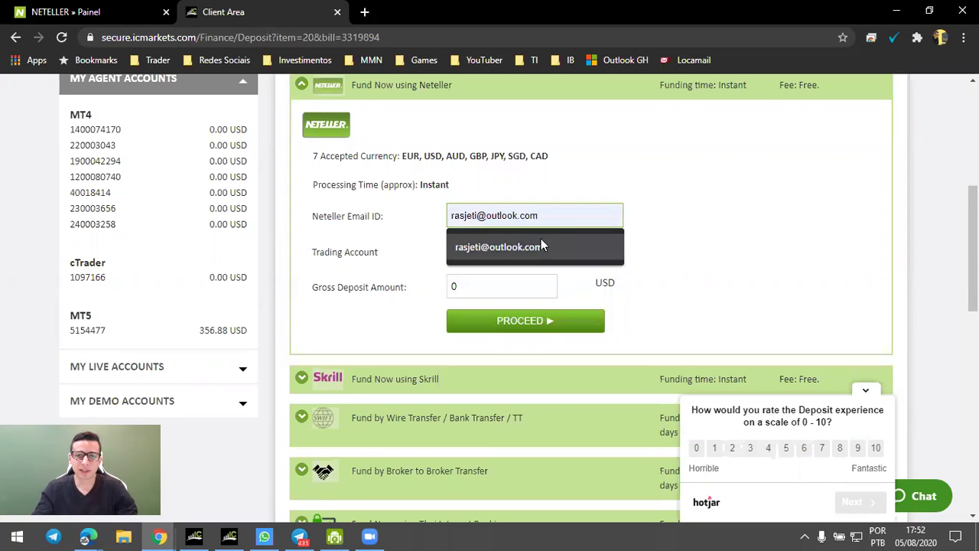
Enter the Neteller account e-mail, keep the live MT4 account, and set gross amount 1000 USD.
click(539, 242)
click(616, 255)
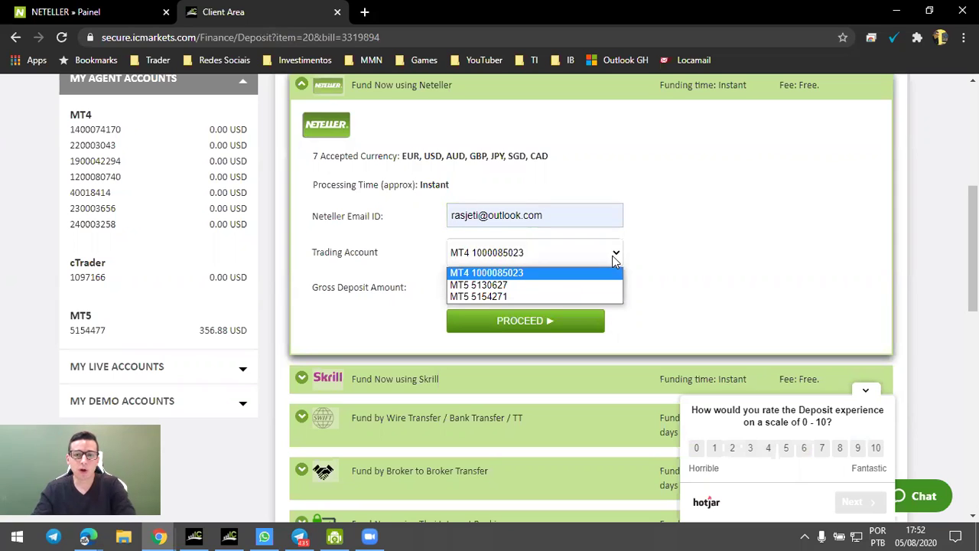
click(614, 261)
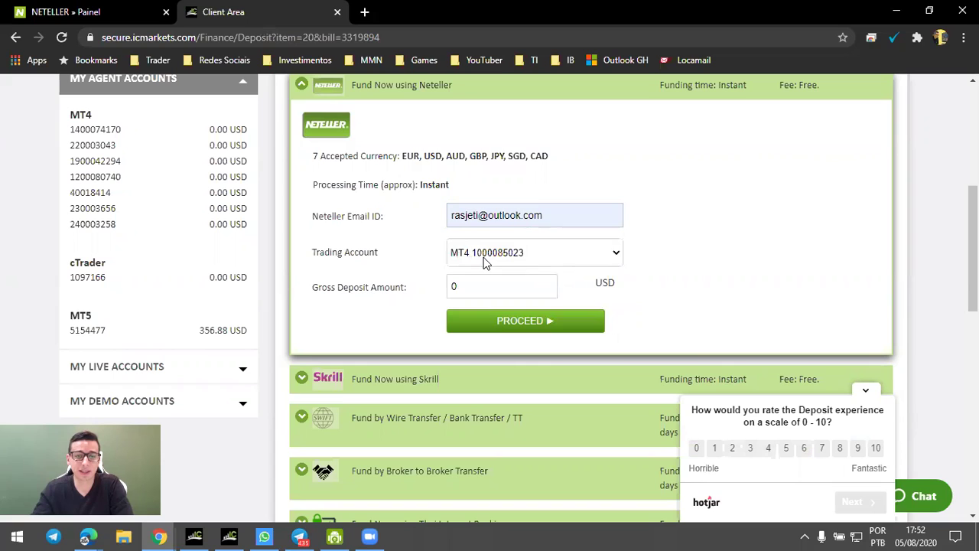
click(487, 284)
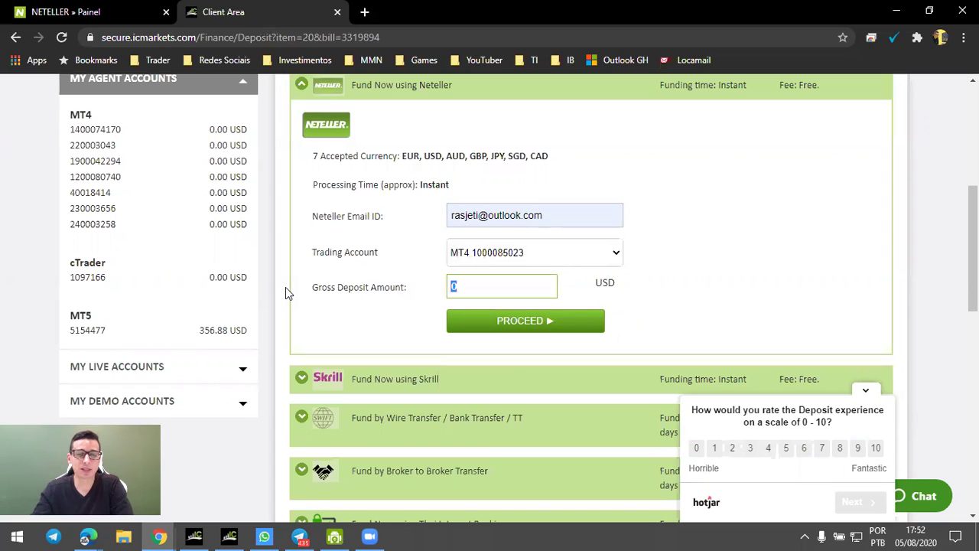
text(100)
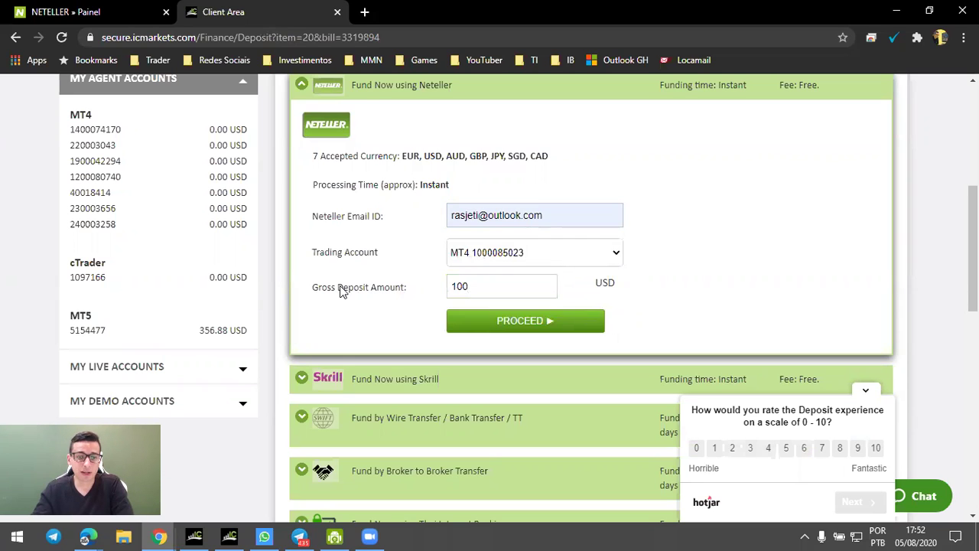
click(492, 285)
click(406, 294)
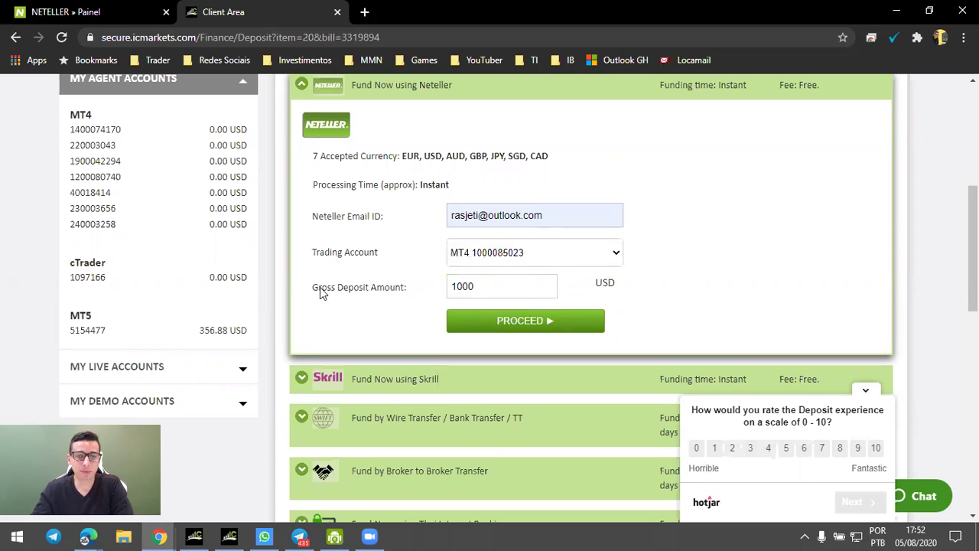
Submit the 1000 USD deposit and sign in to the Neteller checkout.
click(548, 327)
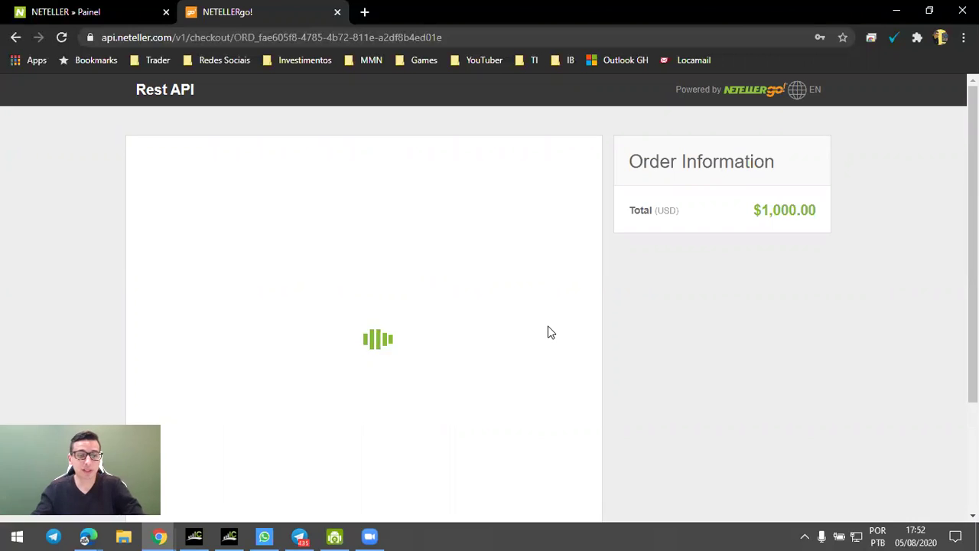
scroll(543, 332, down, 3)
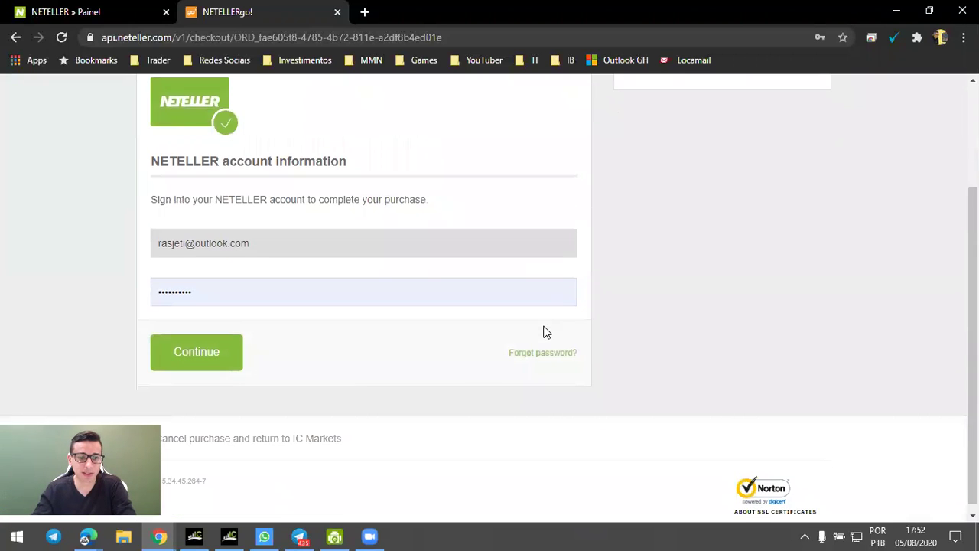
click(192, 358)
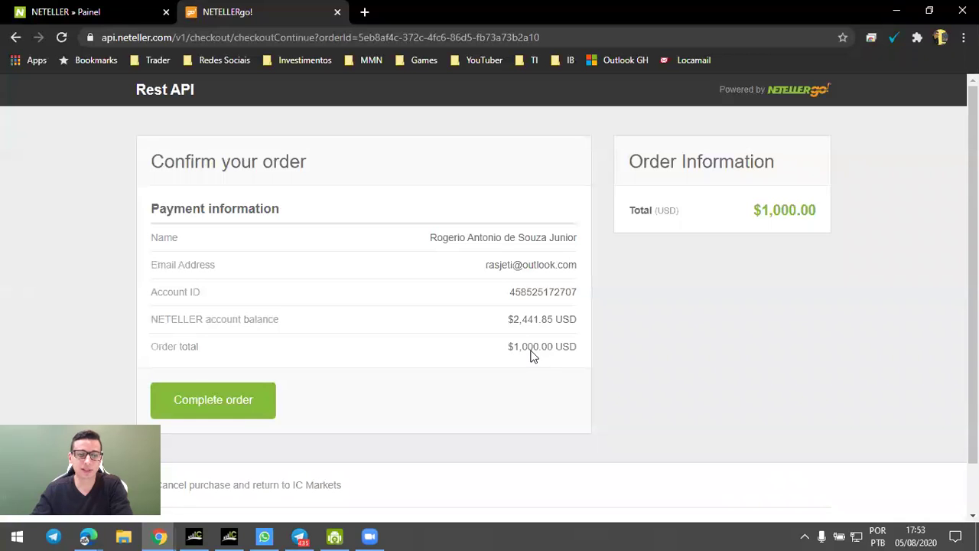
Complete the $1,000.00 USD order in Neteller Checkout.
click(218, 400)
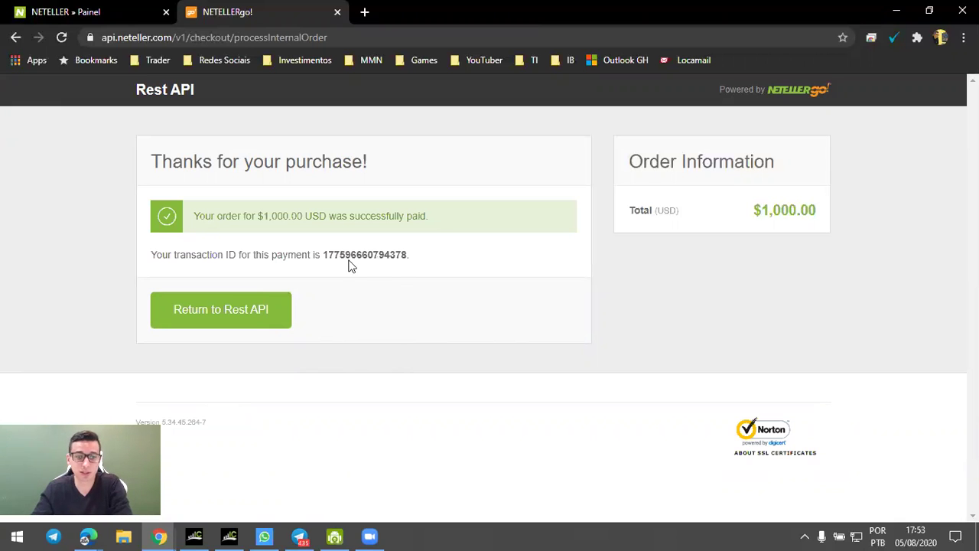
Return to IC Markets, dismiss the thank-you popup, and check the MT4 balance of 1000.00 USD.
click(237, 320)
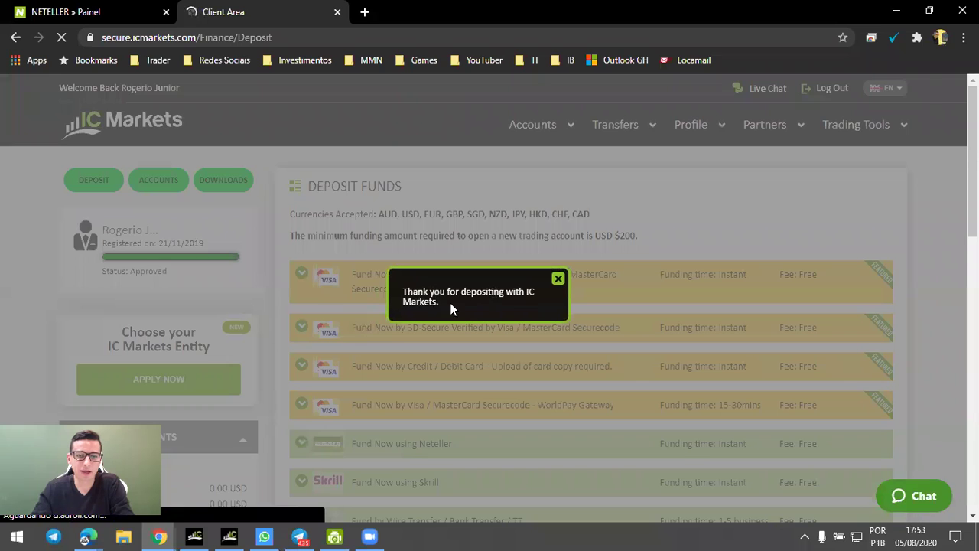
click(557, 279)
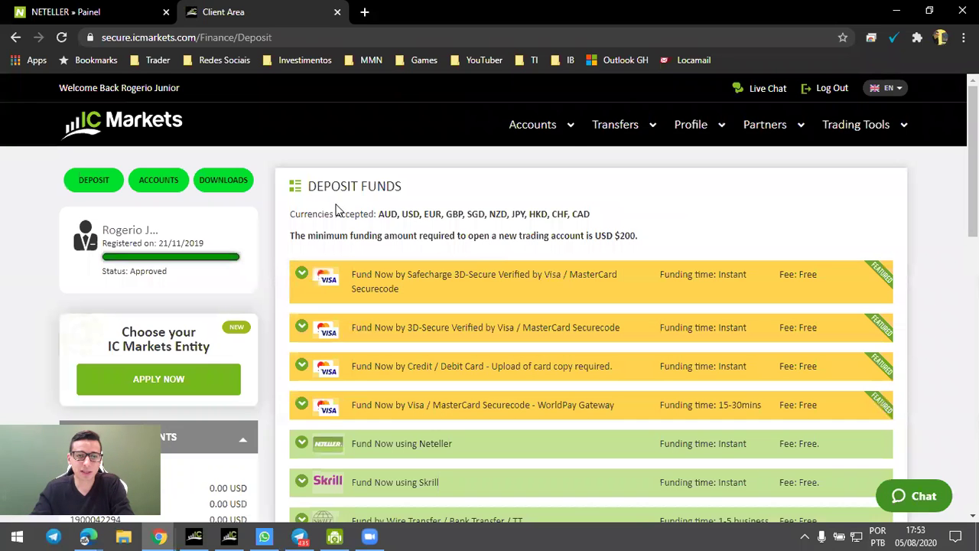
click(151, 184)
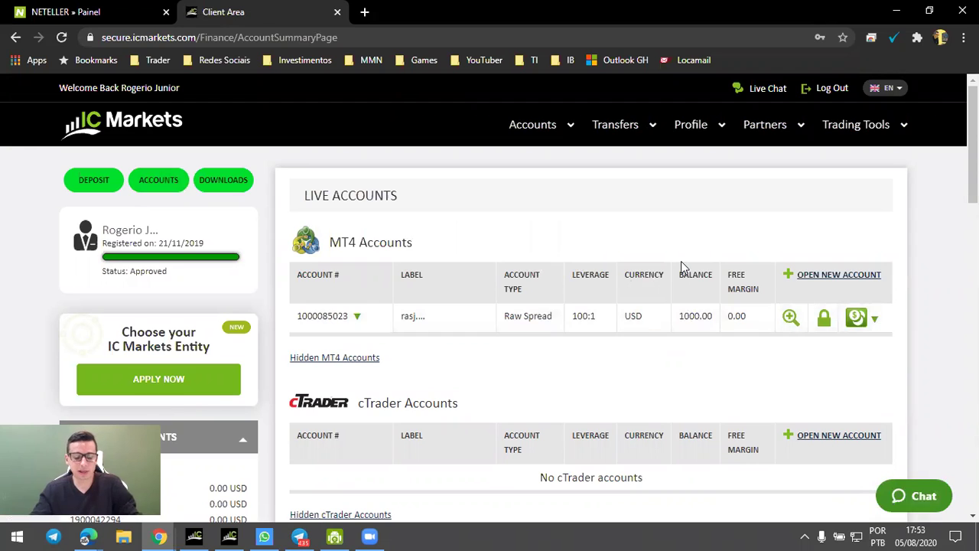
Go to xm.com in a new tab and accept the cookie notice.
key(ctrl+t)
text(xm)
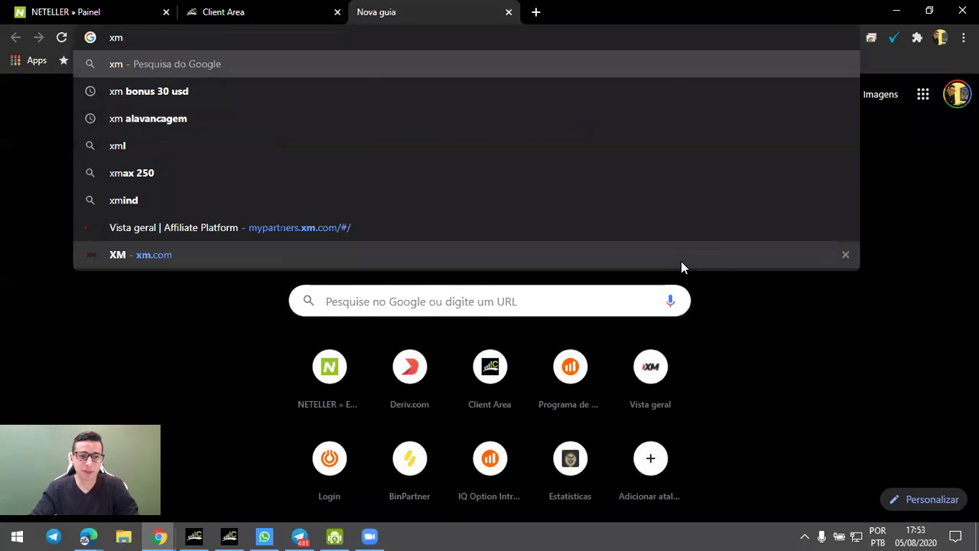
key(Down)
click(155, 266)
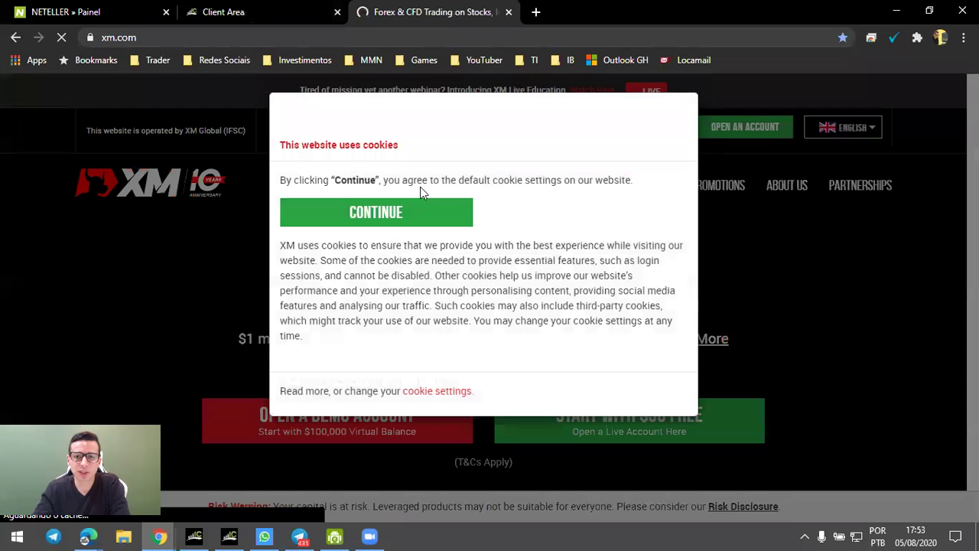
click(380, 267)
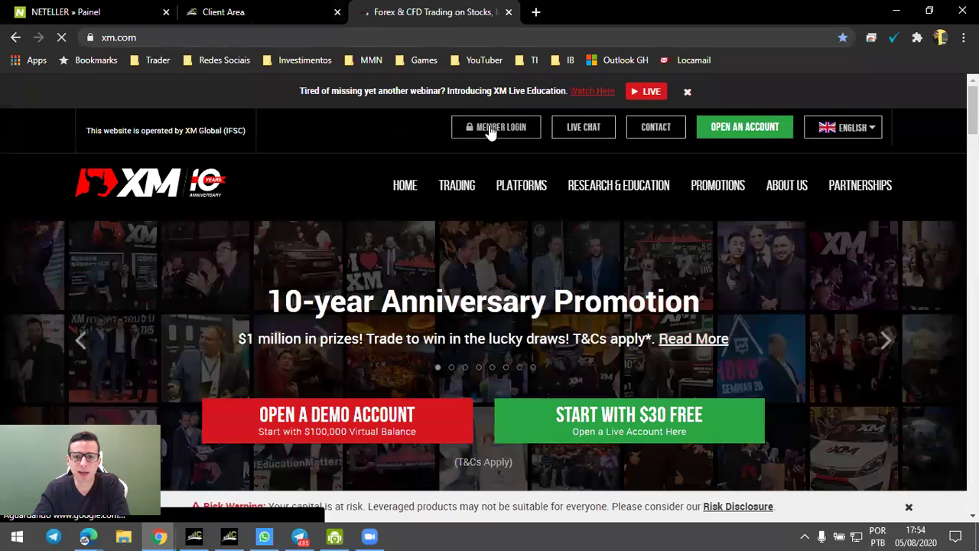
Log in to the XM Members Area with the real account ID.
click(488, 125)
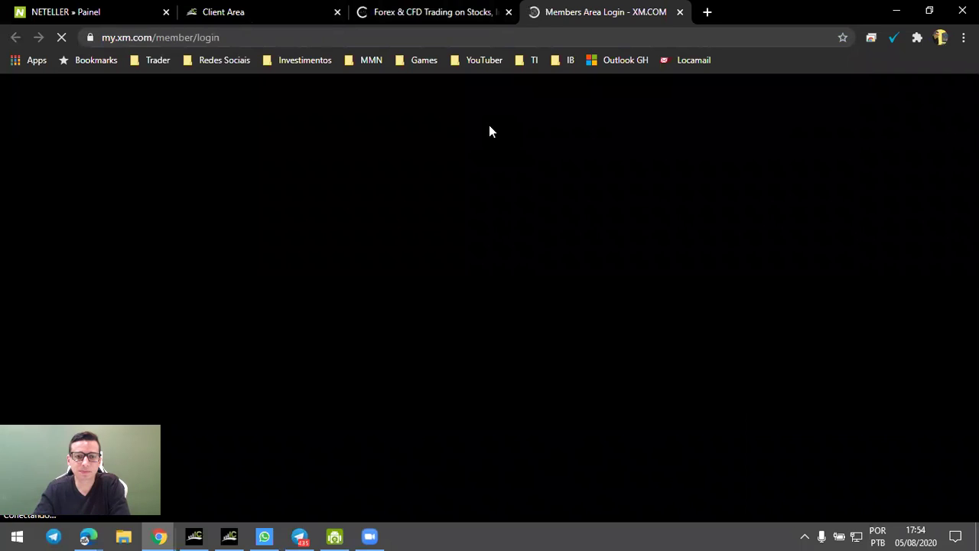
scroll(468, 275, down, 1)
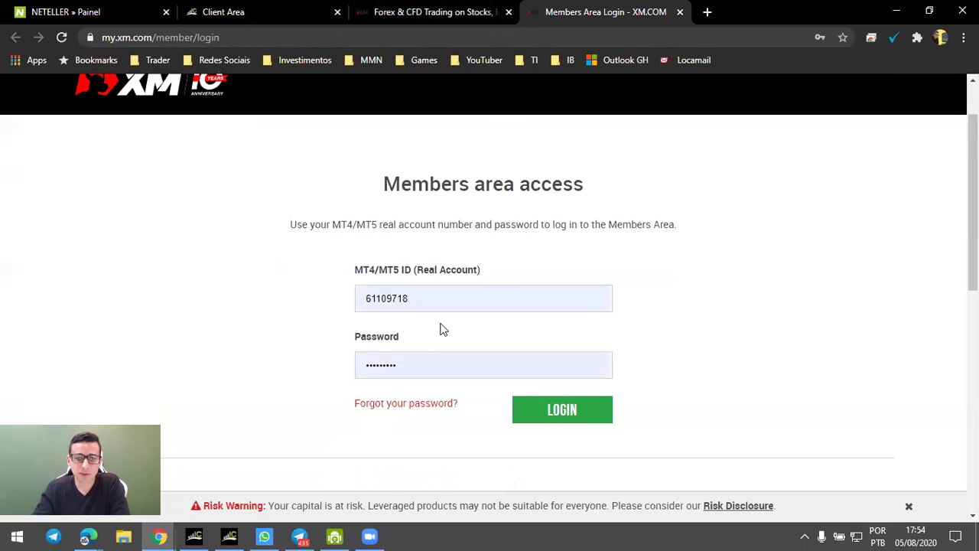
click(444, 302)
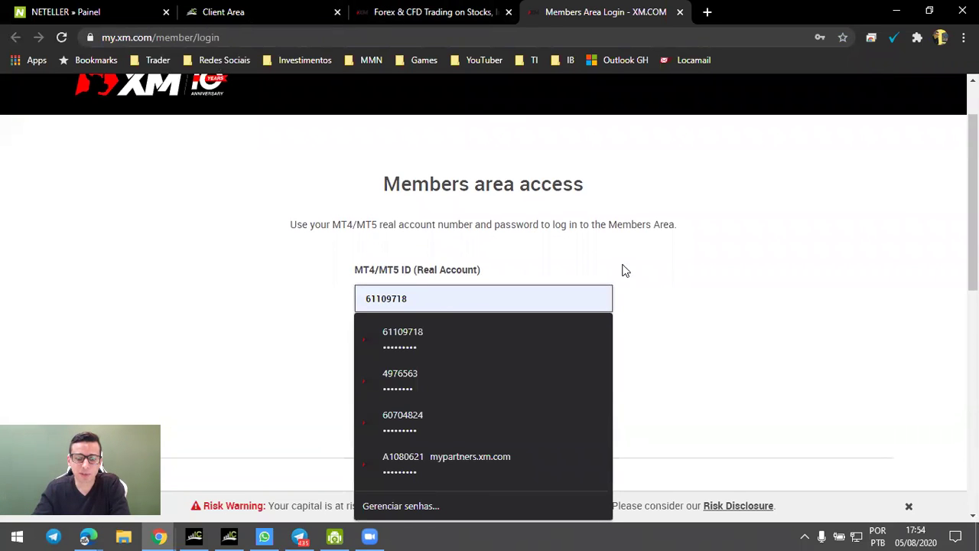
click(623, 270)
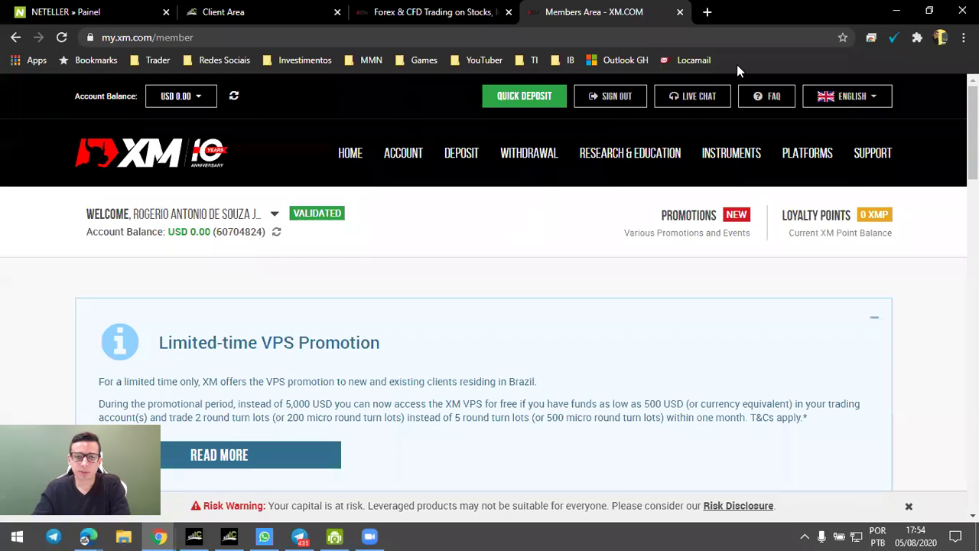
scroll(382, 280, down, 2)
scroll(382, 280, up, 2)
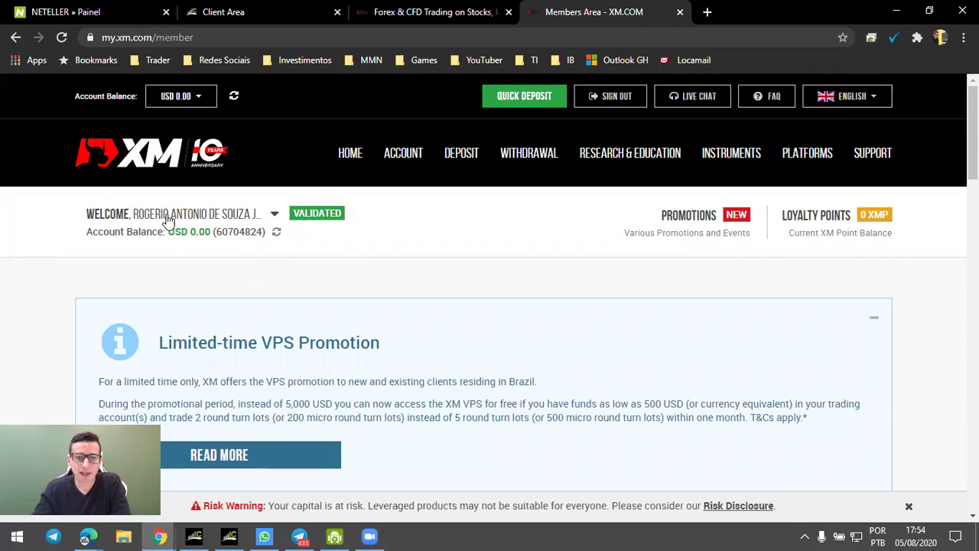
scroll(408, 240, down, 4)
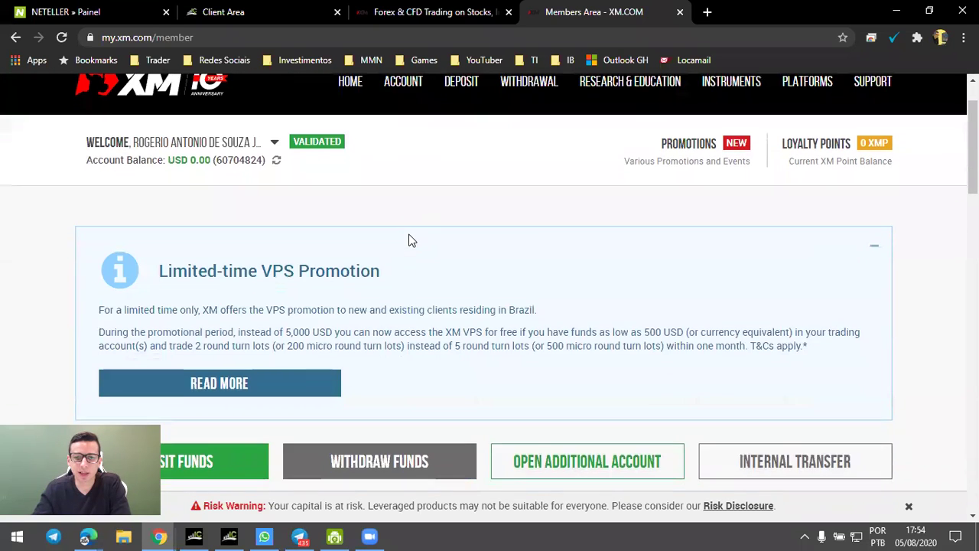
scroll(409, 239, down, 1)
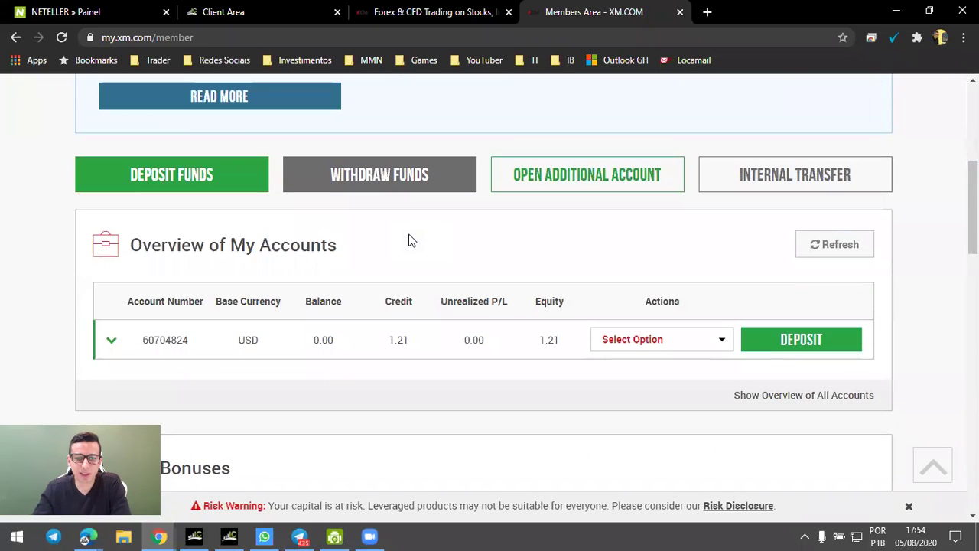
scroll(408, 240, down, 4)
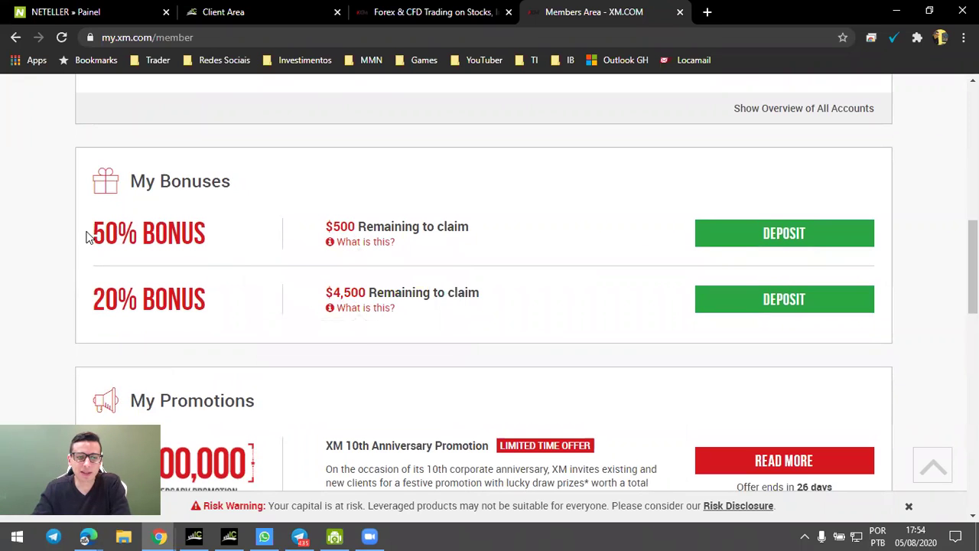
drag(88, 238, 248, 247)
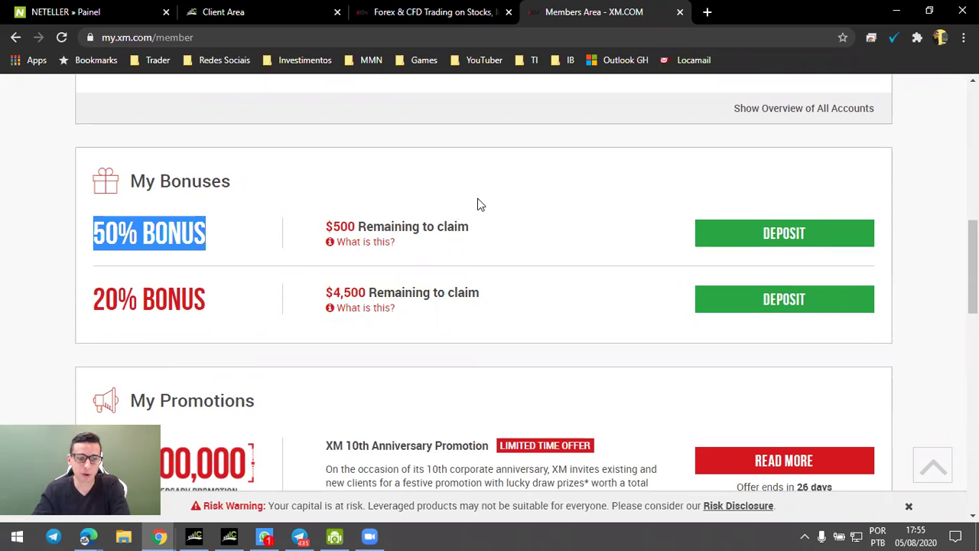
scroll(477, 204, down, 1)
Start a bonus deposit and pick Neteller from the Deposit Methods list.
click(772, 167)
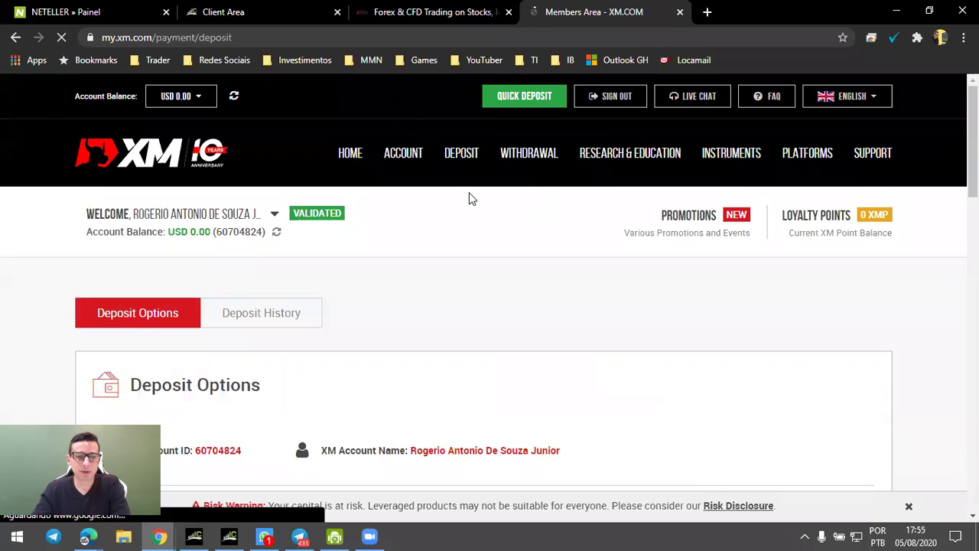
scroll(473, 199, down, 2)
scroll(474, 201, down, 2)
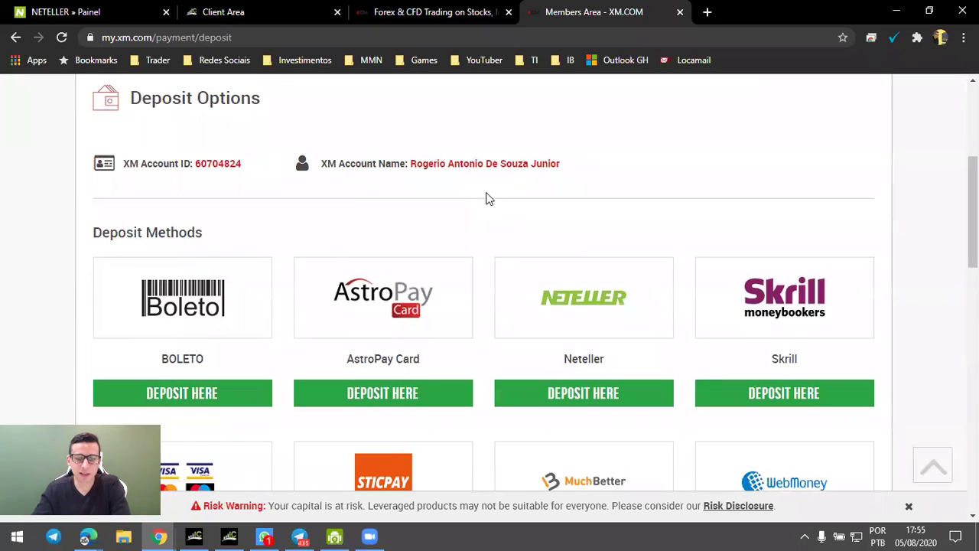
scroll(536, 237, down, 1)
click(582, 322)
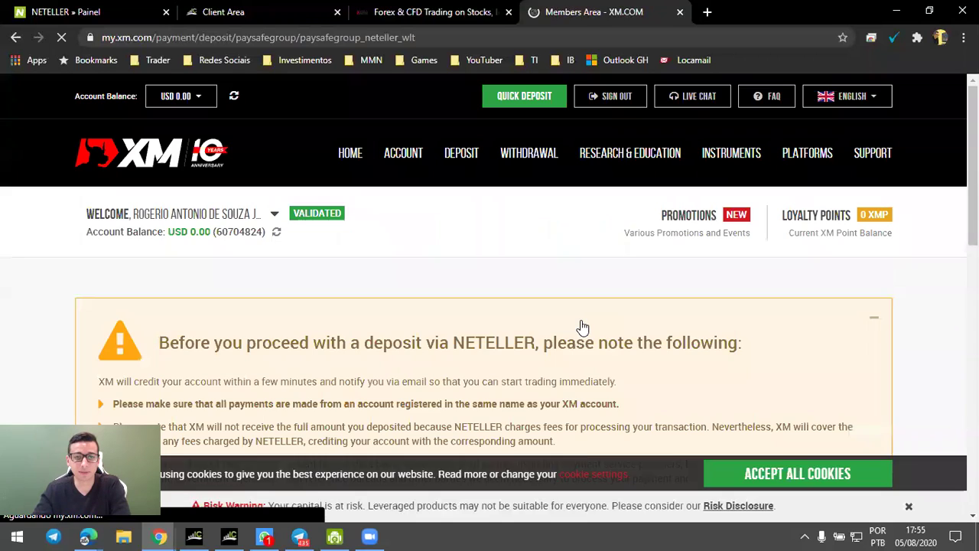
scroll(577, 316, down, 2)
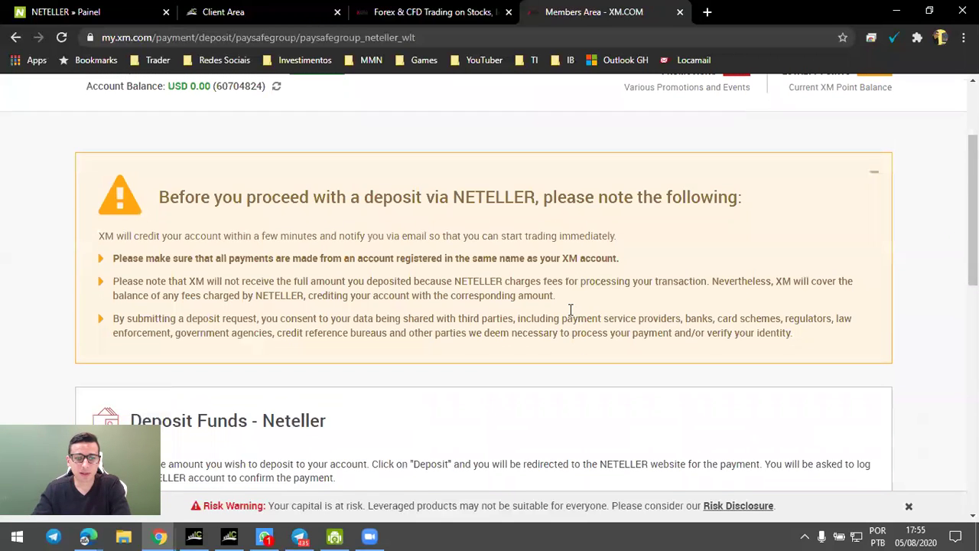
scroll(422, 219, down, 4)
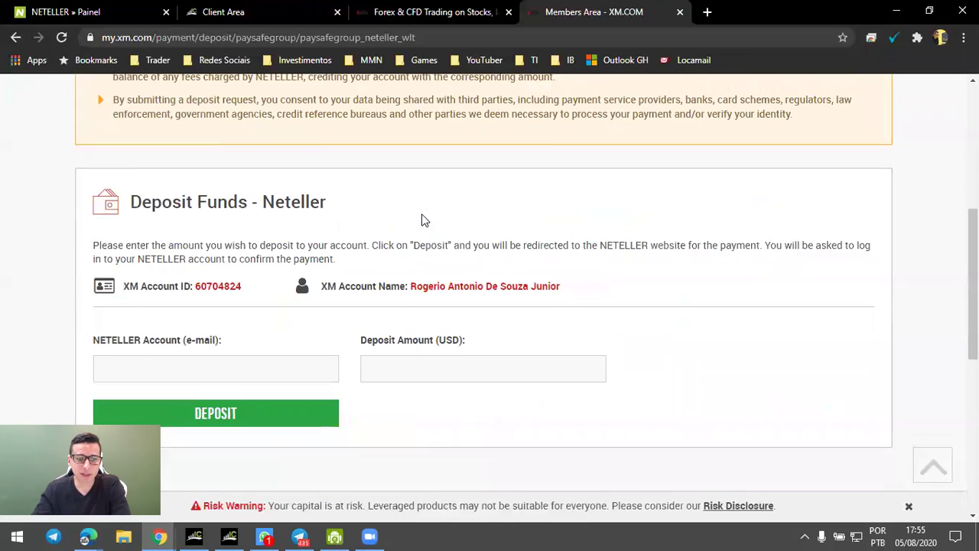
Enter the Neteller account e-mail and a 100 USD deposit amount, then submit the request.
click(161, 294)
key(Tab)
text(100)
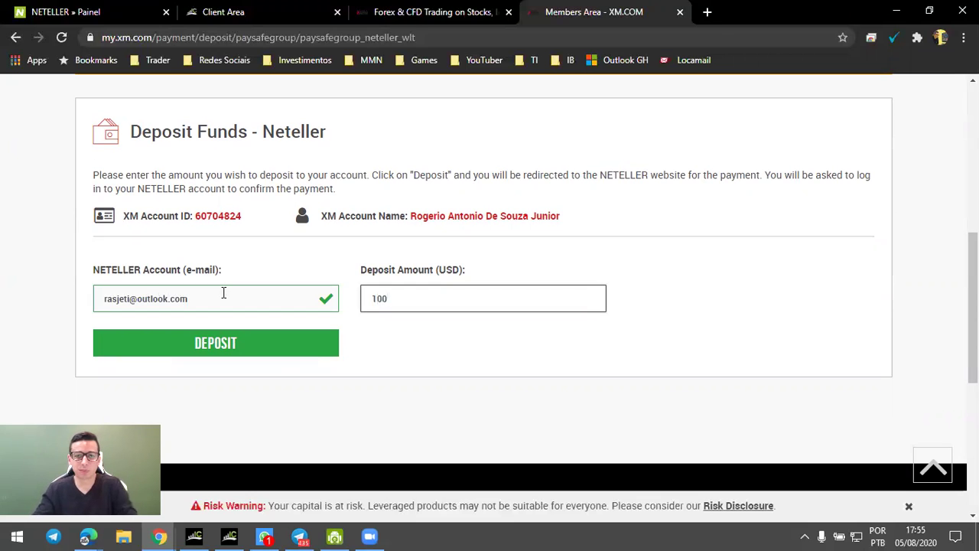
click(241, 345)
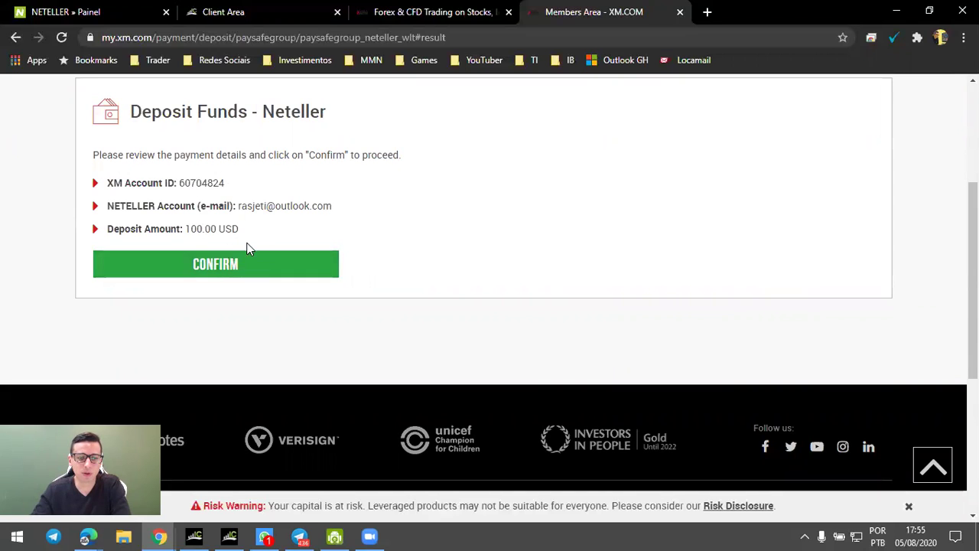
Confirm the 100 USD XM deposit and sign in to Neteller Checkout with saved credentials.
click(212, 266)
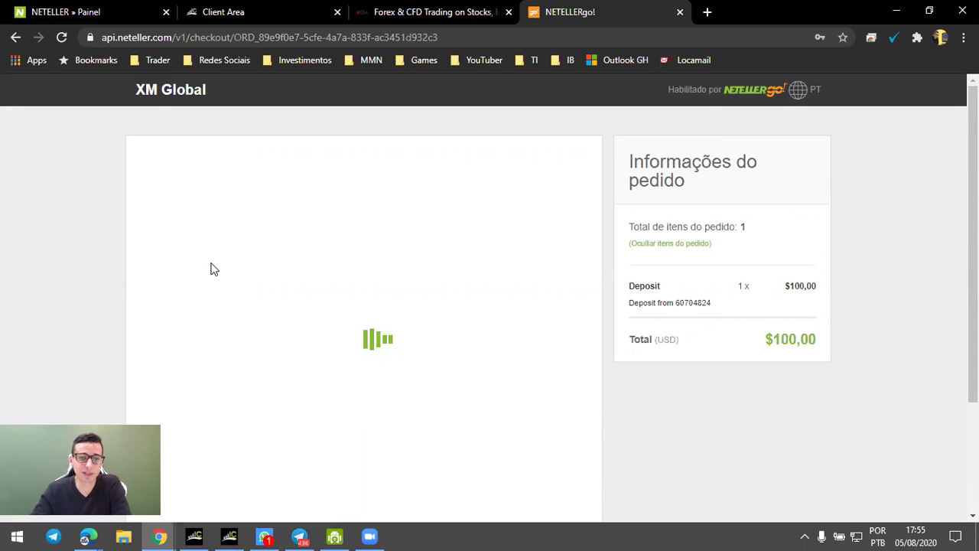
scroll(229, 263, down, 2)
scroll(230, 264, down, 1)
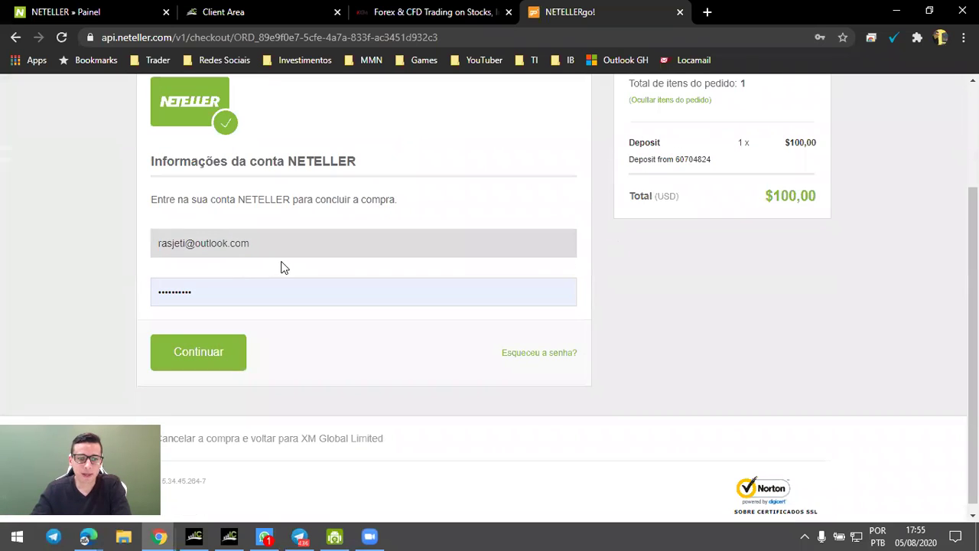
click(208, 358)
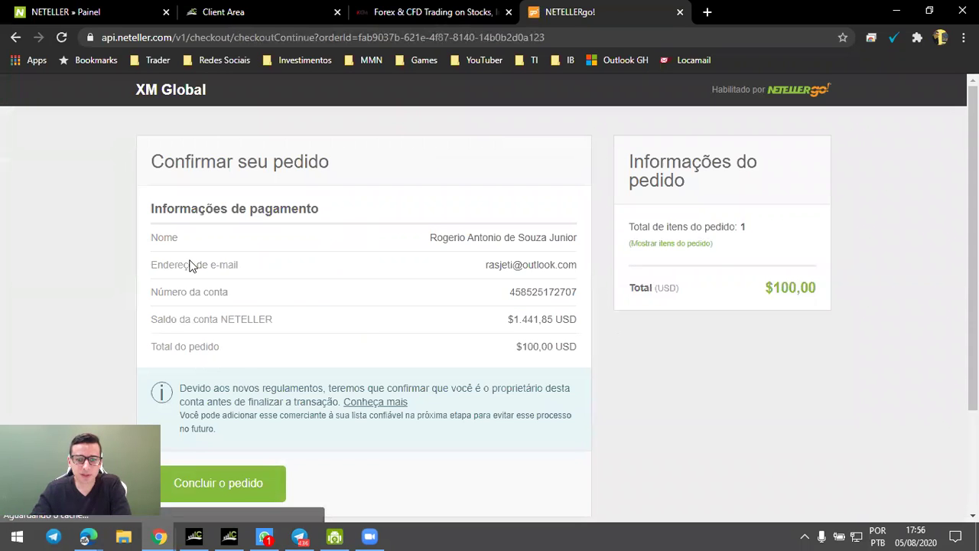
scroll(192, 264, down, 1)
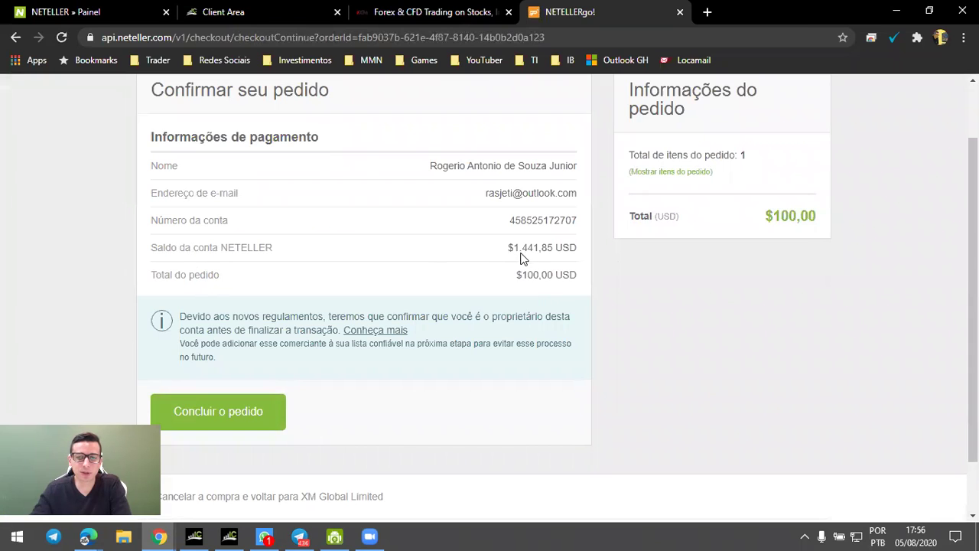